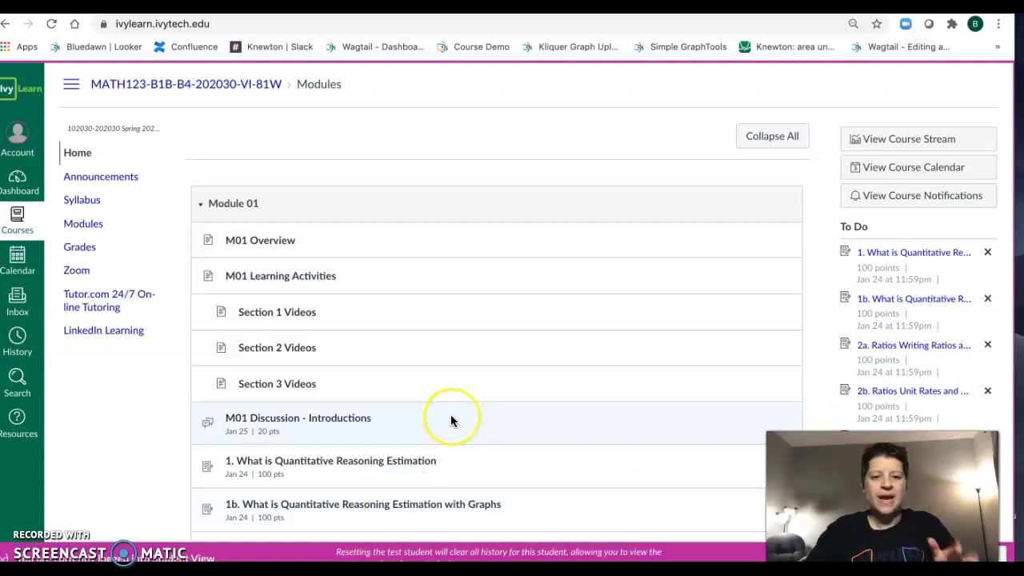
Open the '1. What is Quantitative Reasoning Estimation' assignment from the Modules list.
{"action": "scroll", "coordinate": [451, 419], "scroll_direction": "down", "scroll_amount": 5}
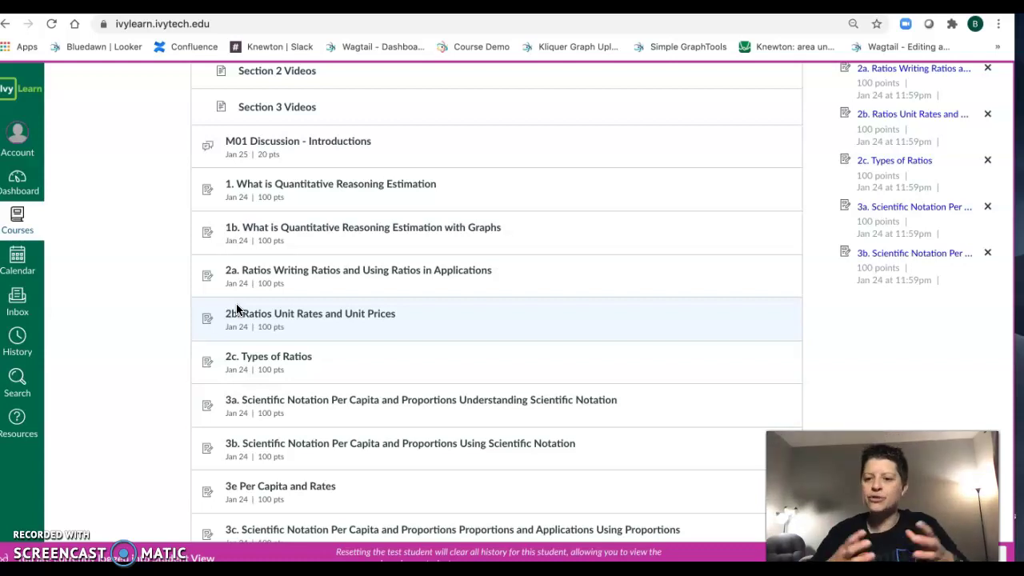
{"action": "left_click", "coordinate": [256, 192]}
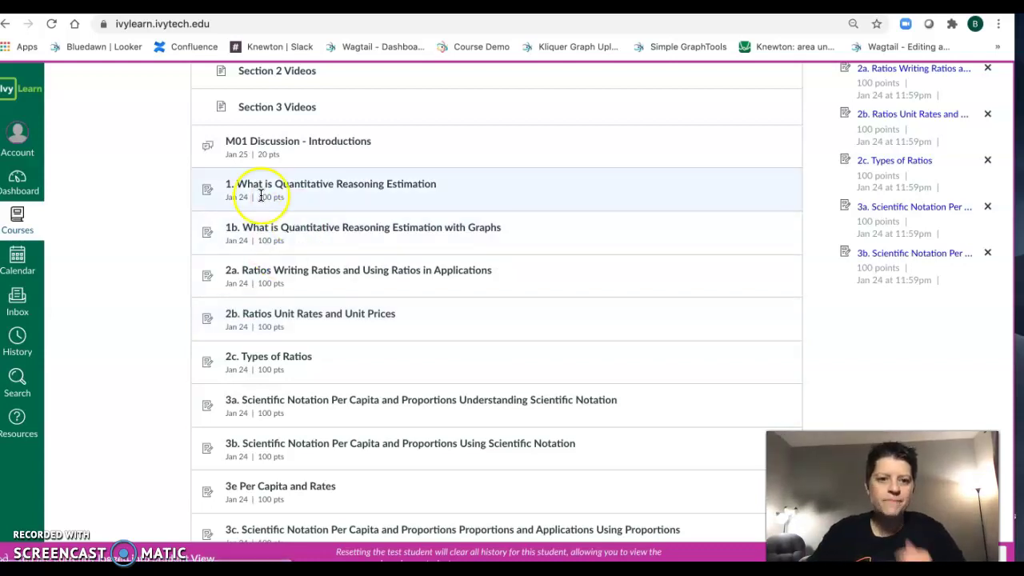
{"action": "scroll", "coordinate": [264, 196], "scroll_direction": "up", "scroll_amount": 1}
{"action": "left_click", "coordinate": [266, 216]}
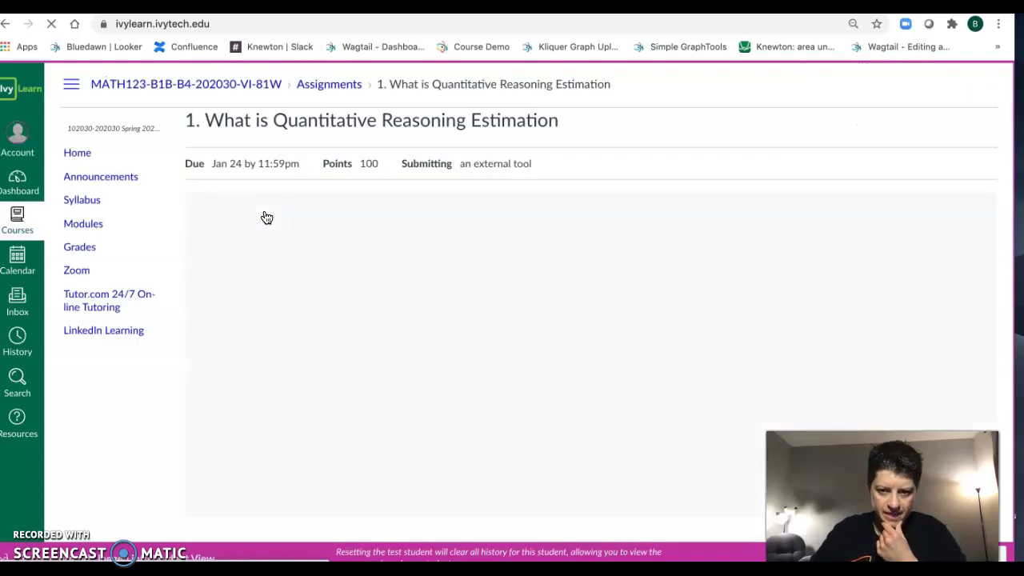
{"action": "left_click", "coordinate": [370, 277]}
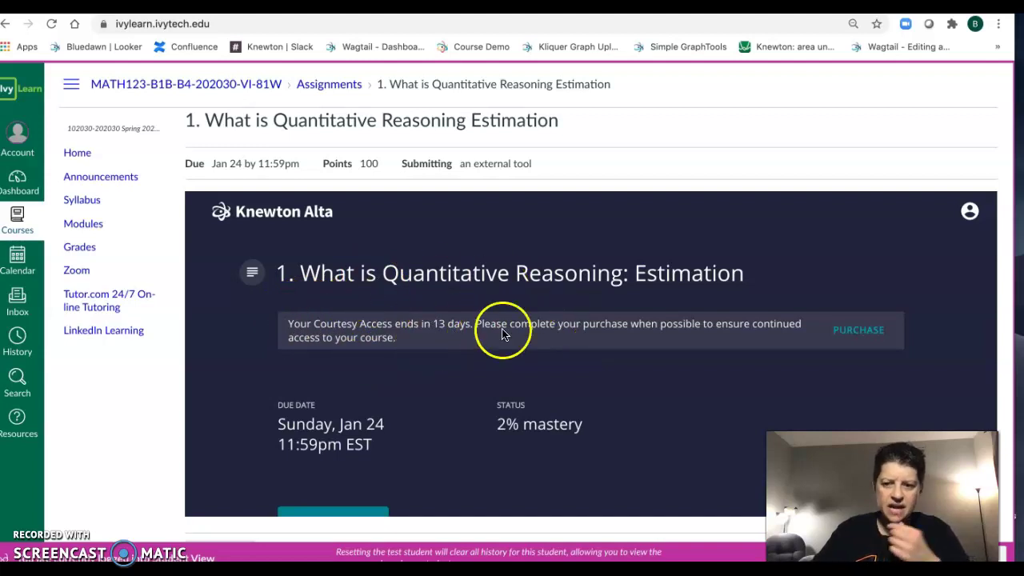
Bring up Knewton Alta's $20 one-time purchase and access-code redemption options.
{"action": "left_click", "coordinate": [863, 331]}
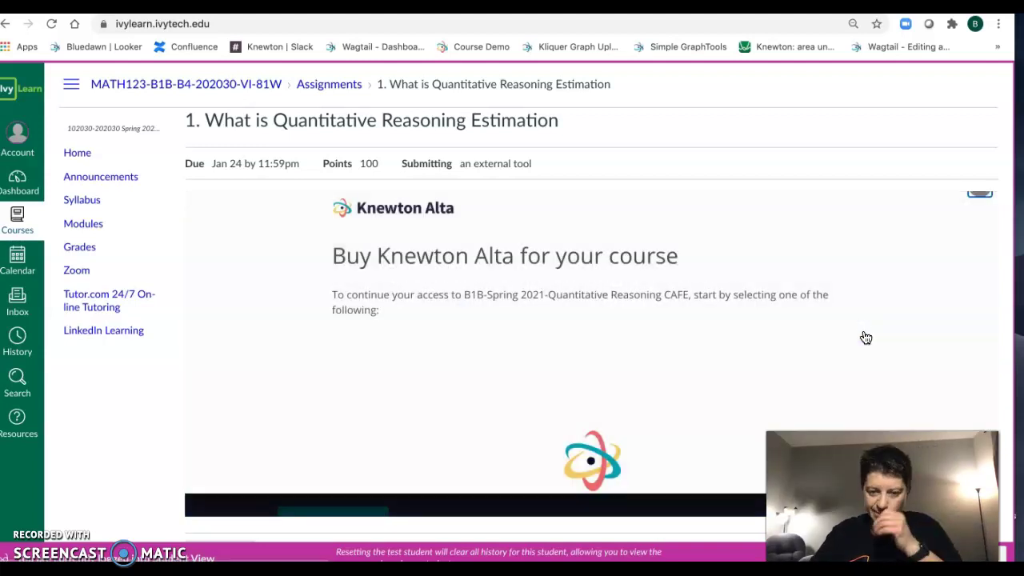
{"action": "scroll", "coordinate": [576, 361], "scroll_direction": "down", "scroll_amount": 2}
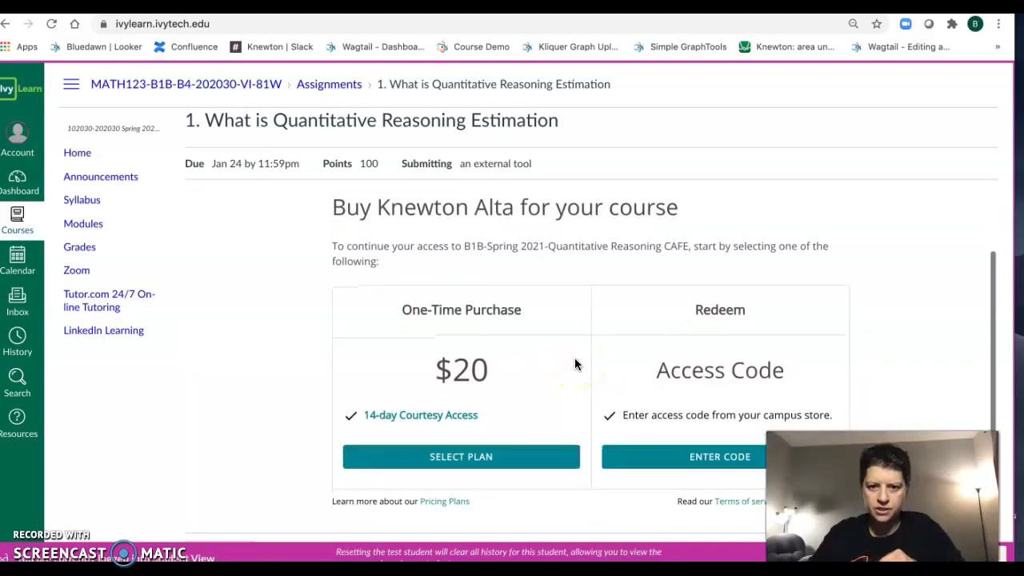
{"action": "scroll", "coordinate": [576, 364], "scroll_direction": "down", "scroll_amount": 1}
{"action": "scroll", "coordinate": [576, 364], "scroll_direction": "down", "scroll_amount": 1}
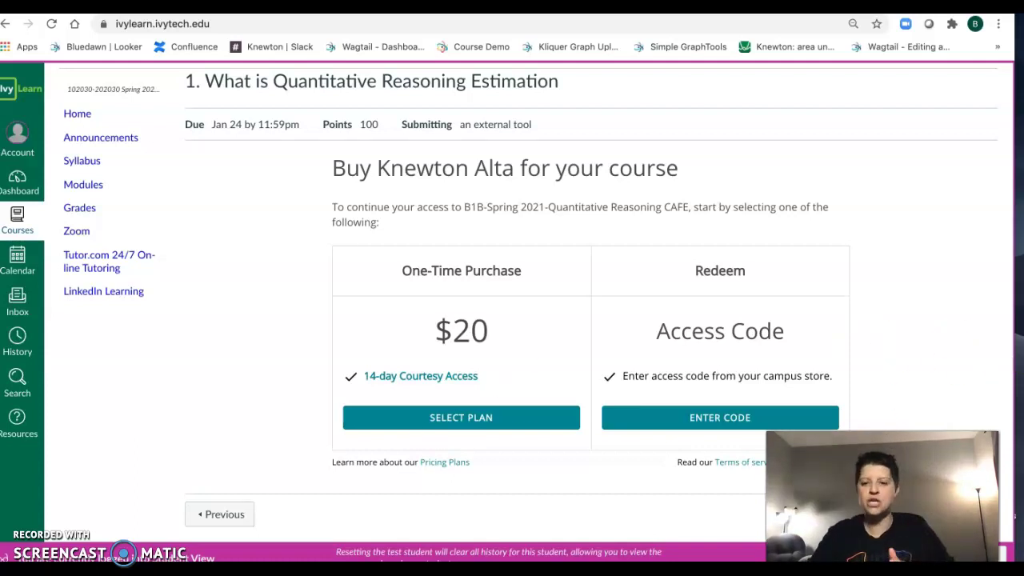
{"action": "scroll", "coordinate": [554, 453], "scroll_direction": "up", "scroll_amount": 1}
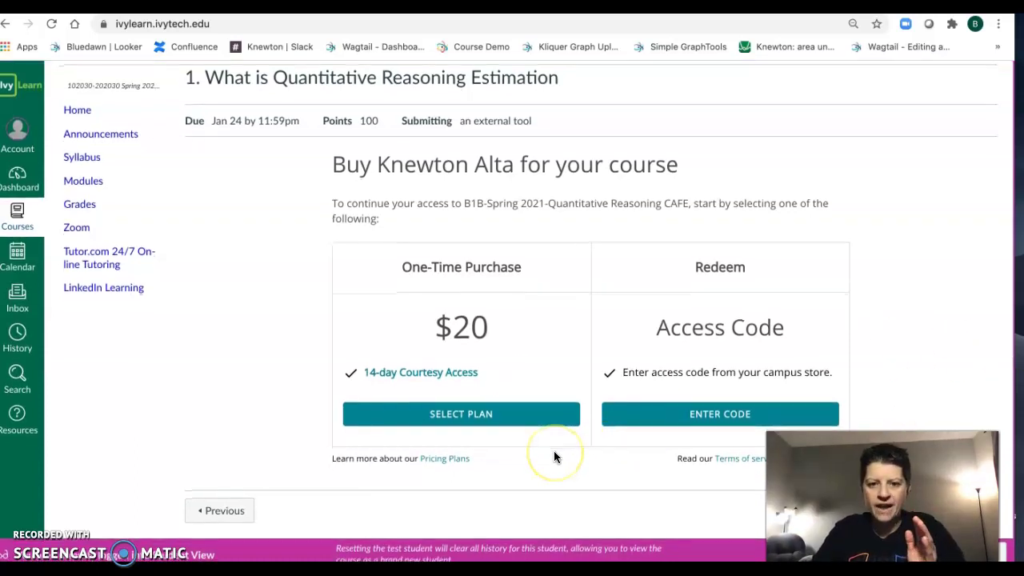
{"action": "scroll", "coordinate": [554, 457], "scroll_direction": "down", "scroll_amount": 1}
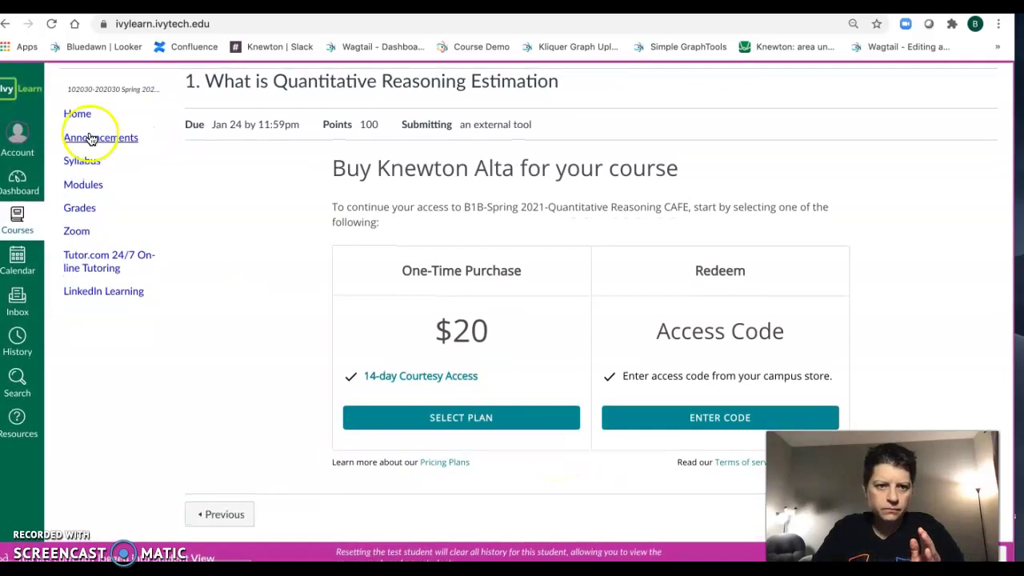
Return Home, reopen assignment 1, review Activity and Objectives, and reach the 2% mastery overview.
{"action": "left_click", "coordinate": [77, 116]}
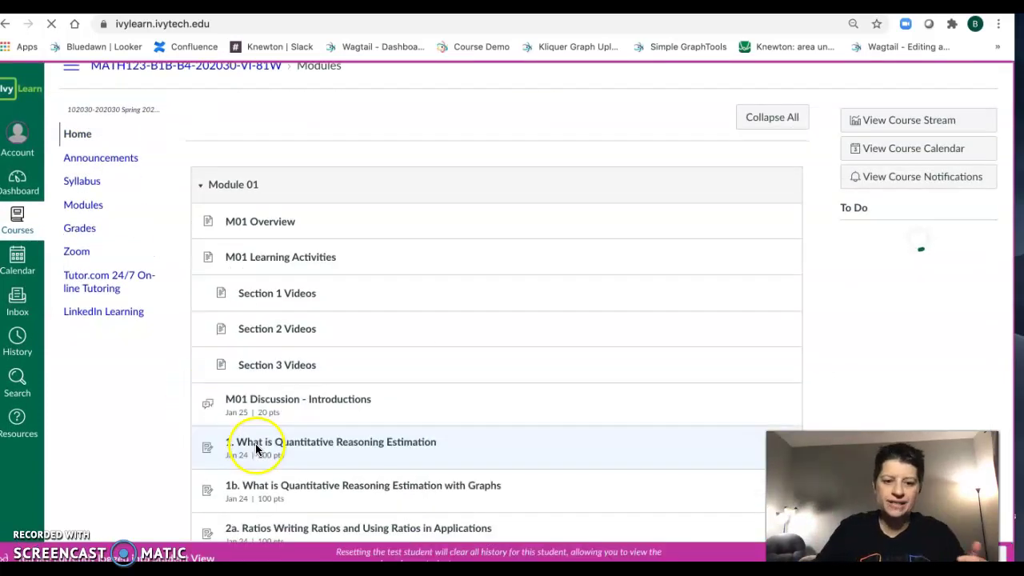
{"action": "scroll", "coordinate": [284, 388], "scroll_direction": "down", "scroll_amount": 2}
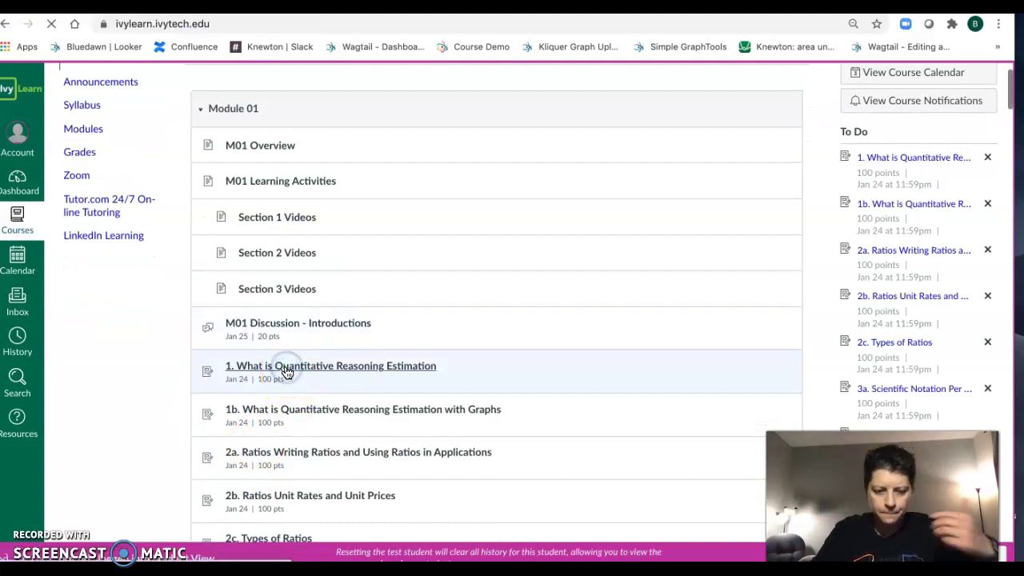
{"action": "left_click", "coordinate": [286, 372]}
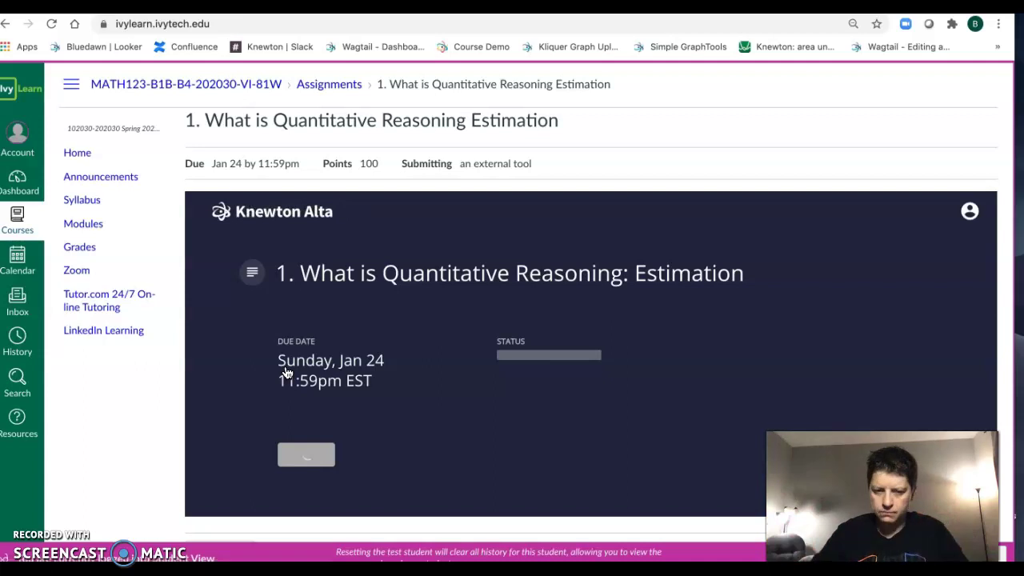
{"action": "scroll", "coordinate": [549, 448], "scroll_direction": "down", "scroll_amount": 2}
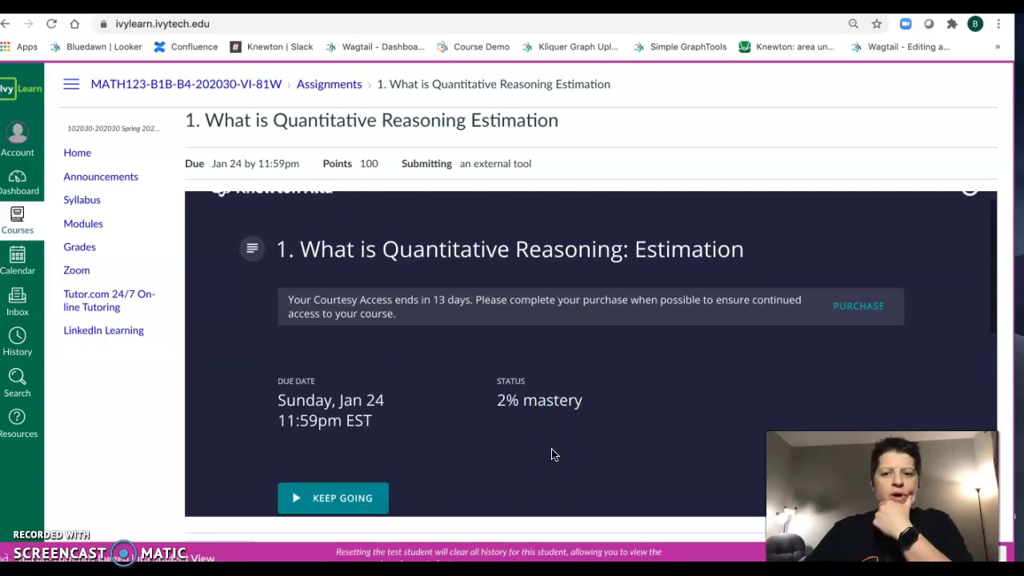
{"action": "scroll", "coordinate": [552, 453], "scroll_direction": "down", "scroll_amount": 5}
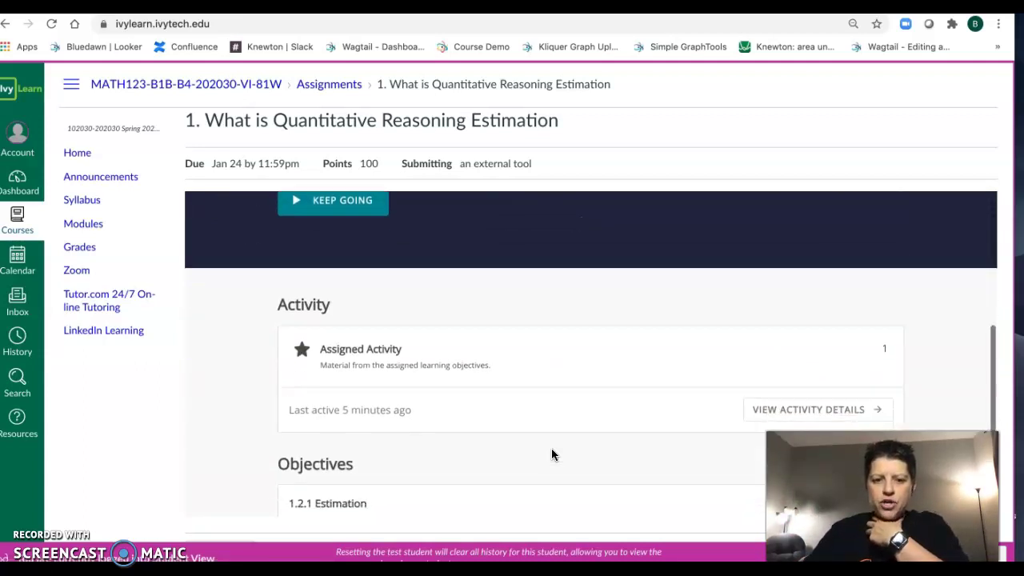
{"action": "scroll", "coordinate": [552, 448], "scroll_direction": "down", "scroll_amount": 1}
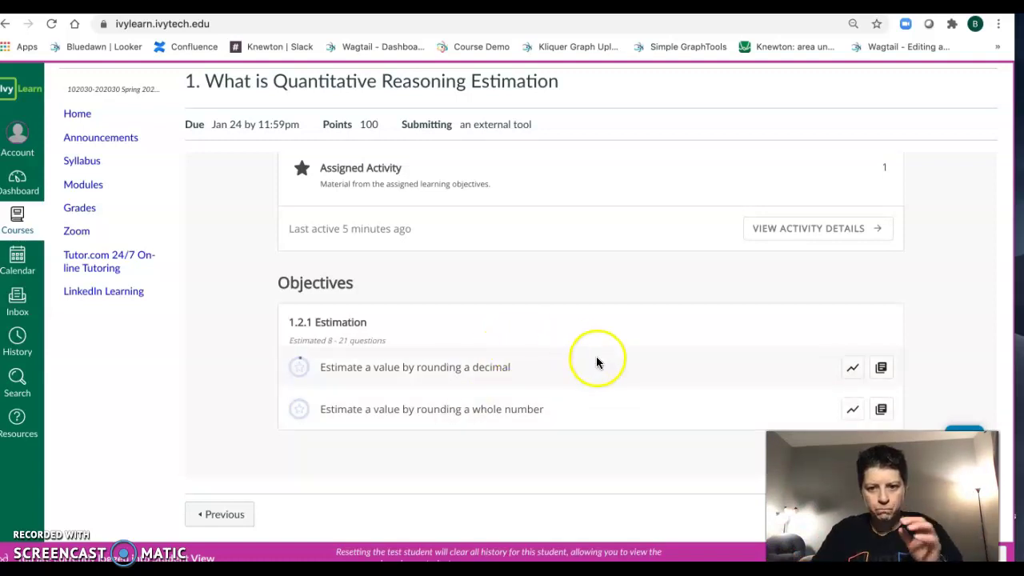
{"action": "left_click", "coordinate": [886, 376]}
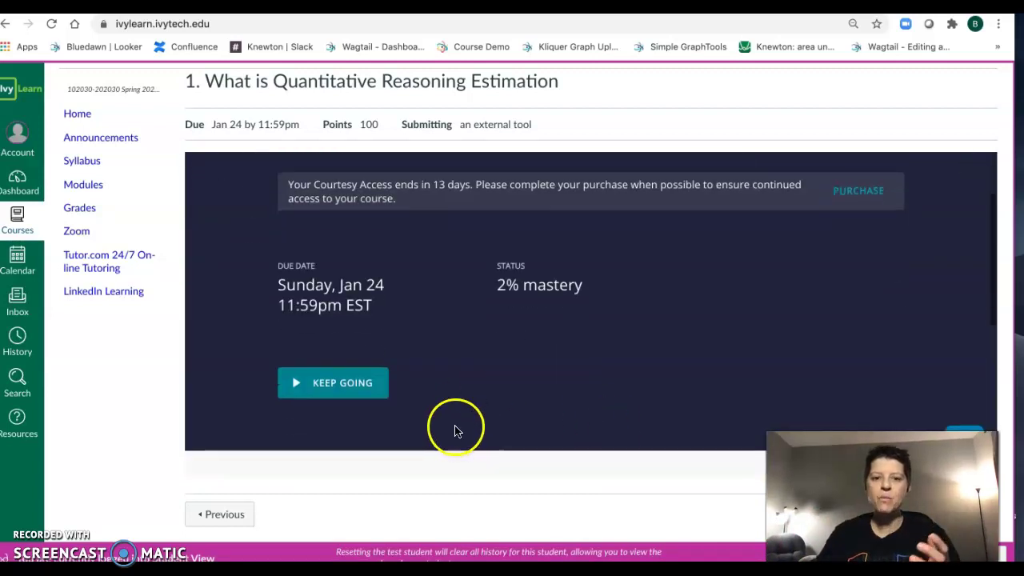
Start the question rounding 34.7289 to the nearest hundredth and enter 34.5 as the answer.
{"action": "left_click", "coordinate": [346, 383]}
{"action": "left_click", "coordinate": [512, 448]}
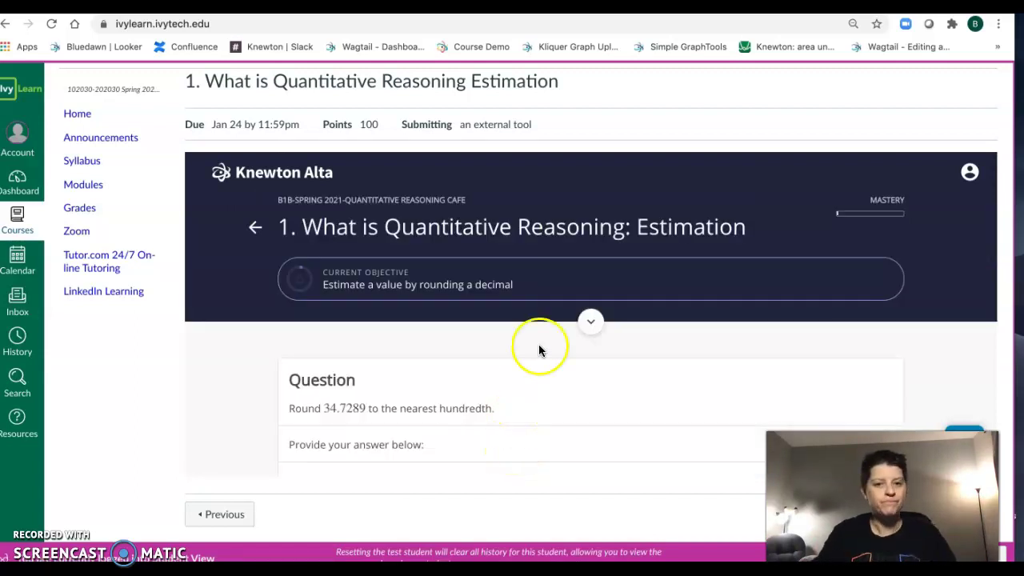
{"action": "scroll", "coordinate": [441, 302], "scroll_direction": "down", "scroll_amount": 2}
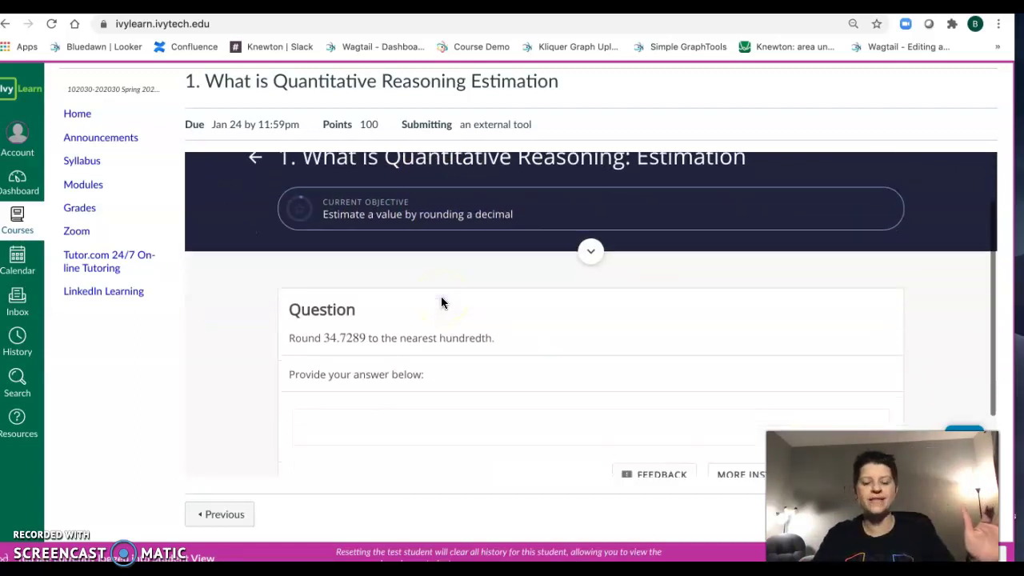
{"action": "left_click", "coordinate": [376, 395]}
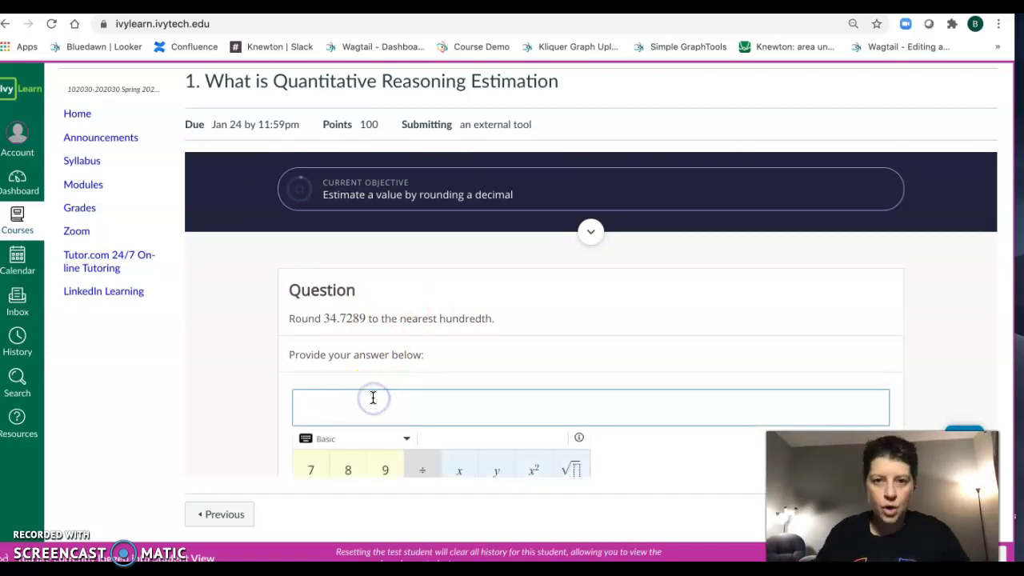
{"action": "type", "text": "34.5"}
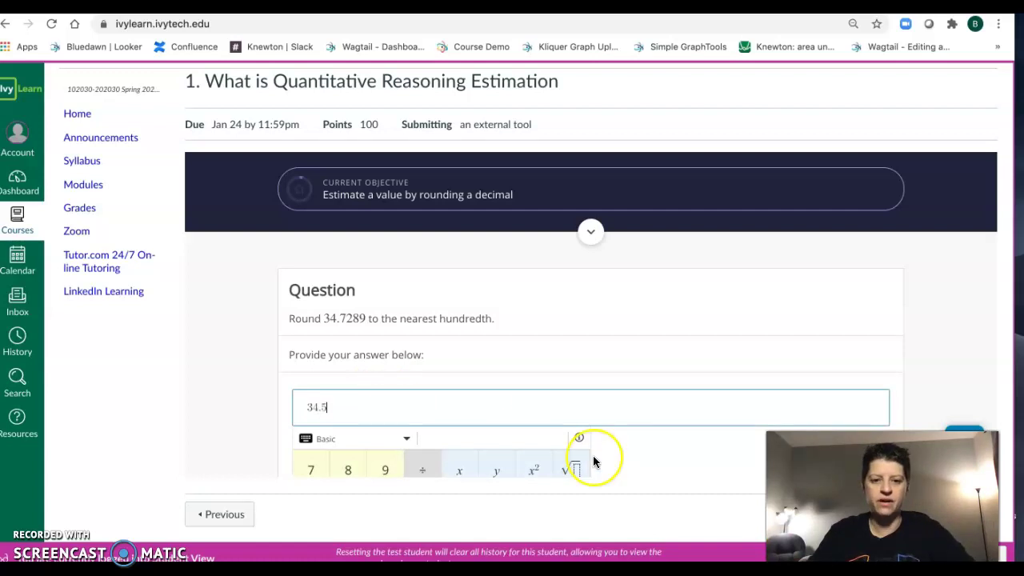
{"action": "scroll", "coordinate": [593, 455], "scroll_direction": "down", "scroll_amount": 4}
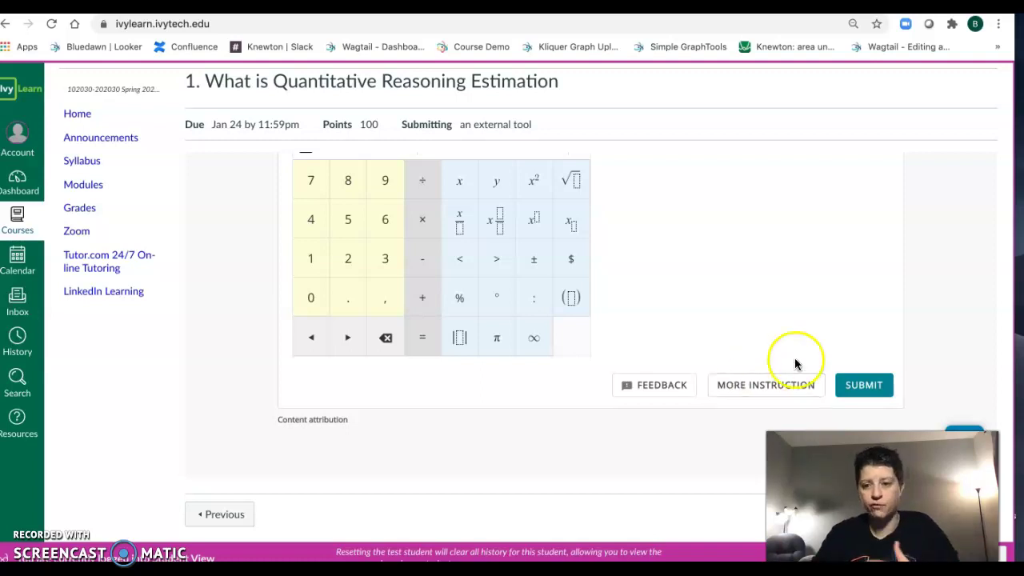
Submit 34.5, then revise the answer to 34.6 and resubmit it.
{"action": "left_click", "coordinate": [868, 385]}
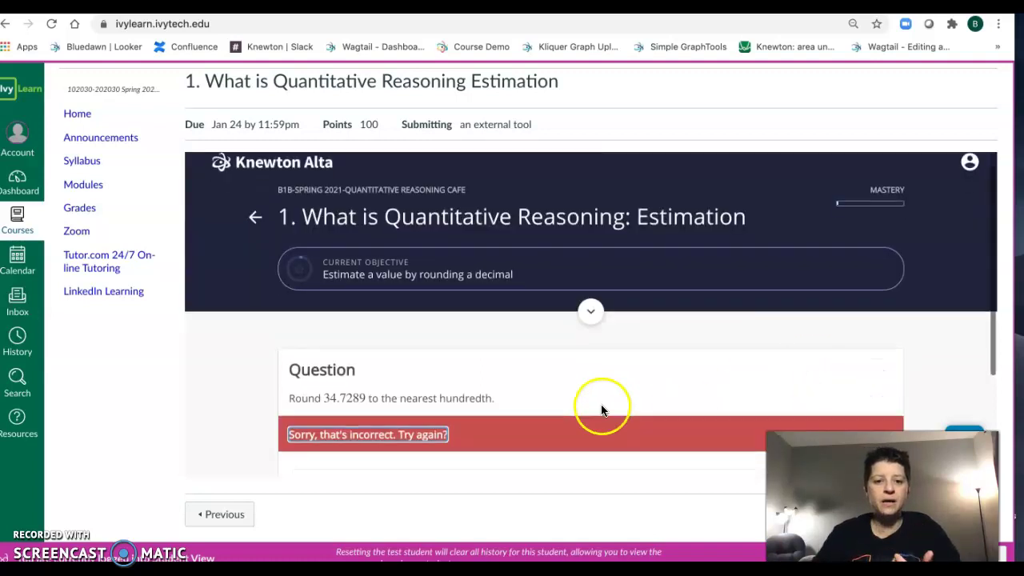
{"action": "scroll", "coordinate": [602, 410], "scroll_direction": "down", "scroll_amount": 3}
{"action": "left_click", "coordinate": [356, 336]}
{"action": "key", "text": "BackSpace"}
{"action": "key", "text": "BackSpace"}
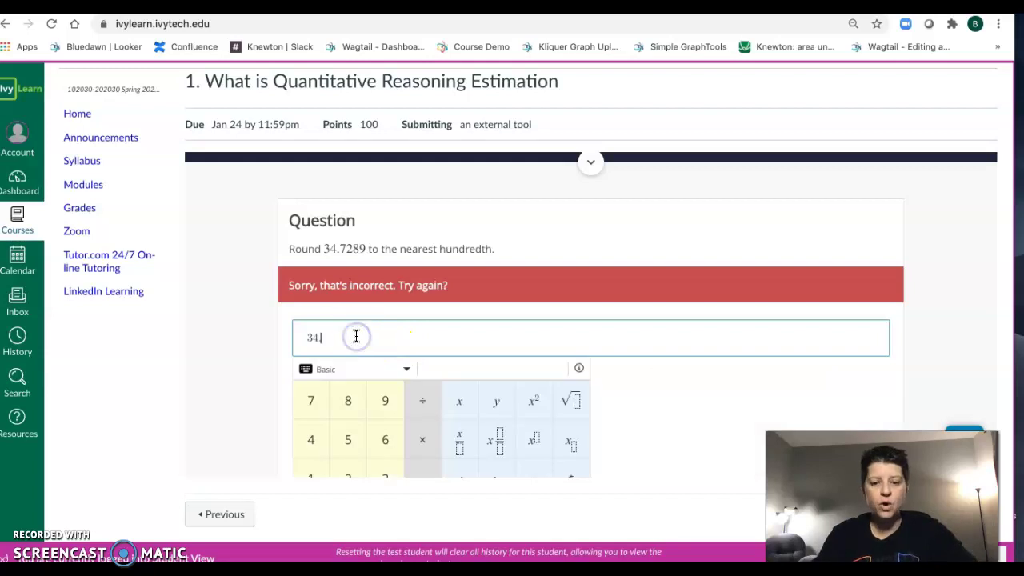
{"action": "type", "text": ".6"}
{"action": "scroll", "coordinate": [643, 325], "scroll_direction": "down", "scroll_amount": 3}
{"action": "left_click", "coordinate": [858, 410]}
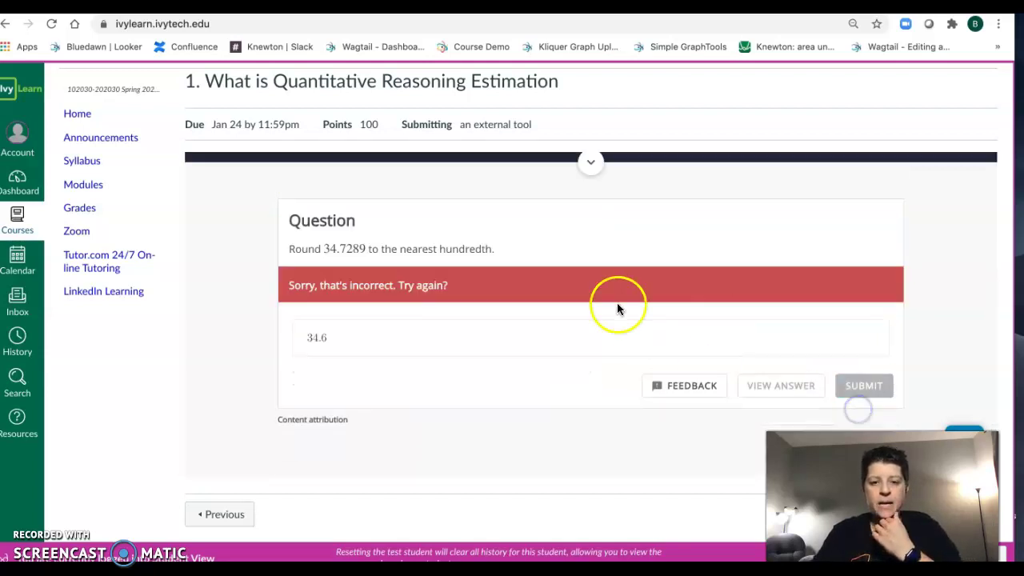
Read the 34.73 rounding explanation and continue to the next adaptive question.
{"action": "scroll", "coordinate": [593, 312], "scroll_direction": "down", "scroll_amount": 3}
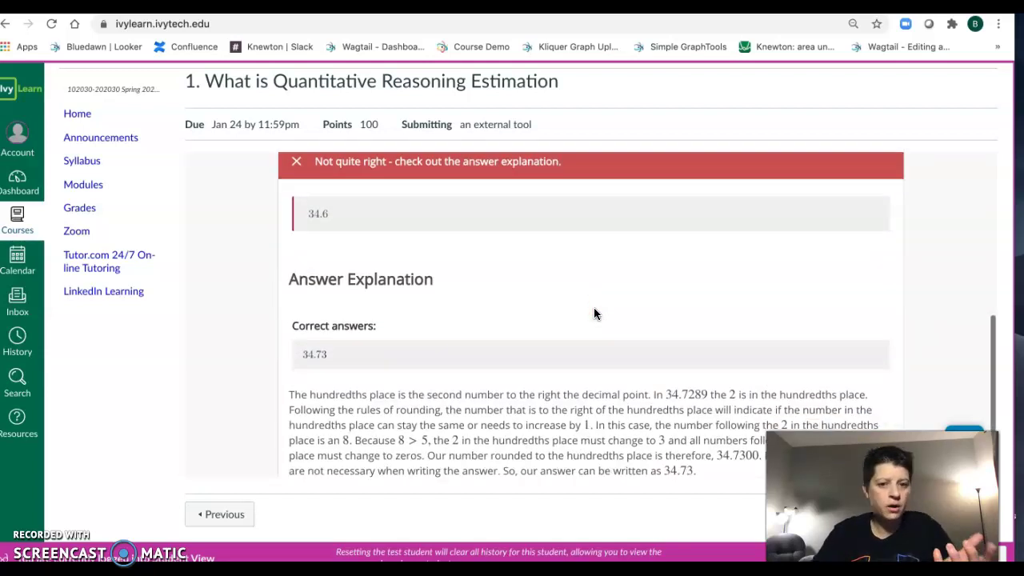
{"action": "scroll", "coordinate": [594, 314], "scroll_direction": "down", "scroll_amount": 1}
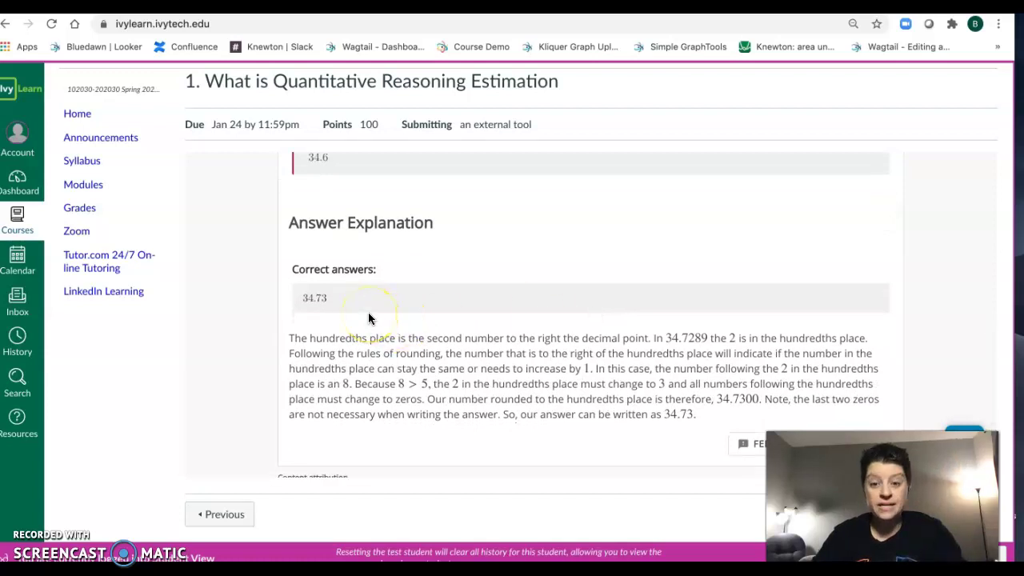
{"action": "scroll", "coordinate": [368, 317], "scroll_direction": "down", "scroll_amount": 1}
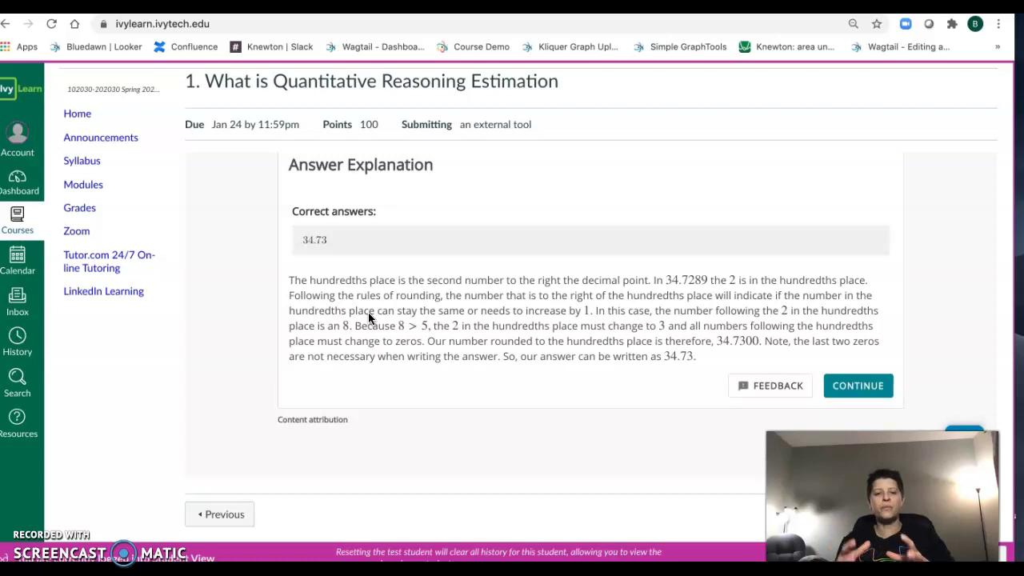
{"action": "left_click", "coordinate": [862, 390]}
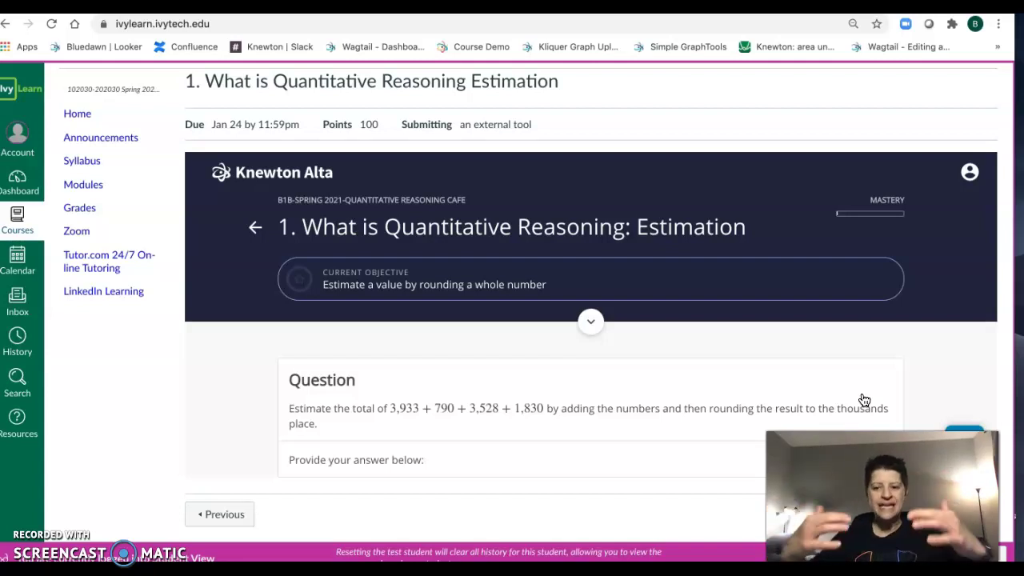
Bring up the 3,933 + 790 + 3,528 + 1,830 estimation question and select its answer box.
{"action": "scroll", "coordinate": [706, 397], "scroll_direction": "down", "scroll_amount": 2}
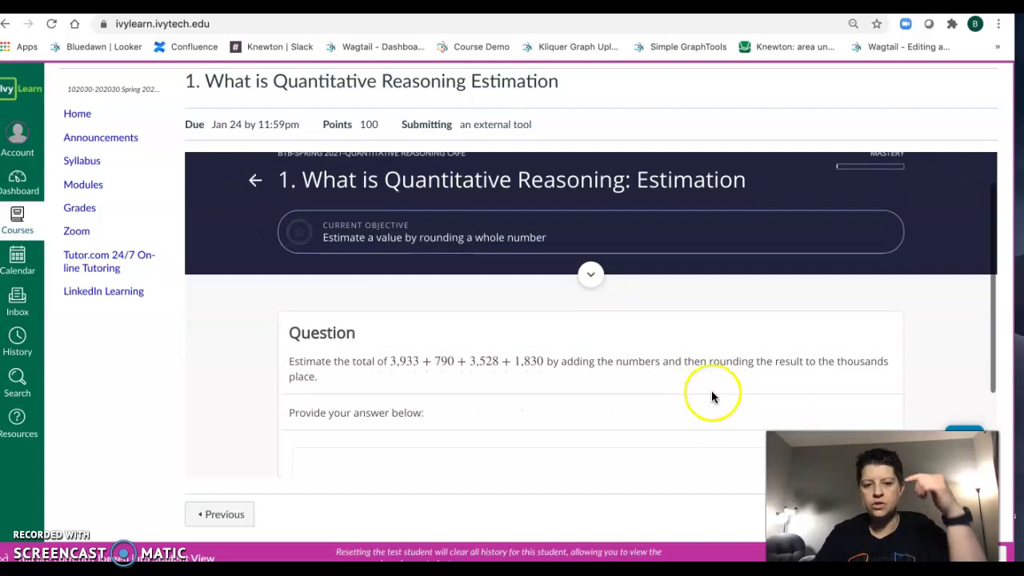
{"action": "scroll", "coordinate": [857, 304], "scroll_direction": "up", "scroll_amount": 2}
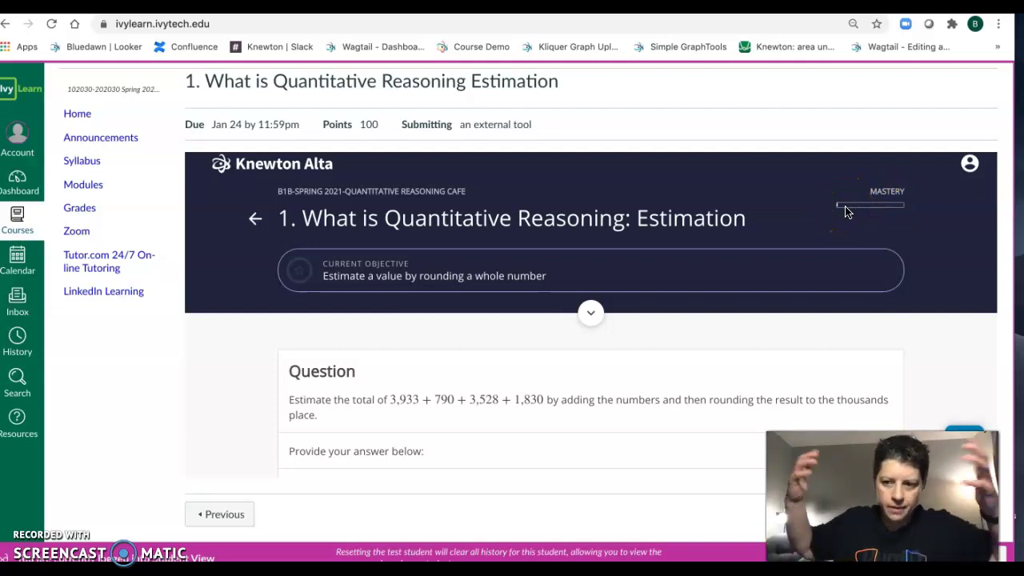
{"action": "left_click", "coordinate": [572, 281]}
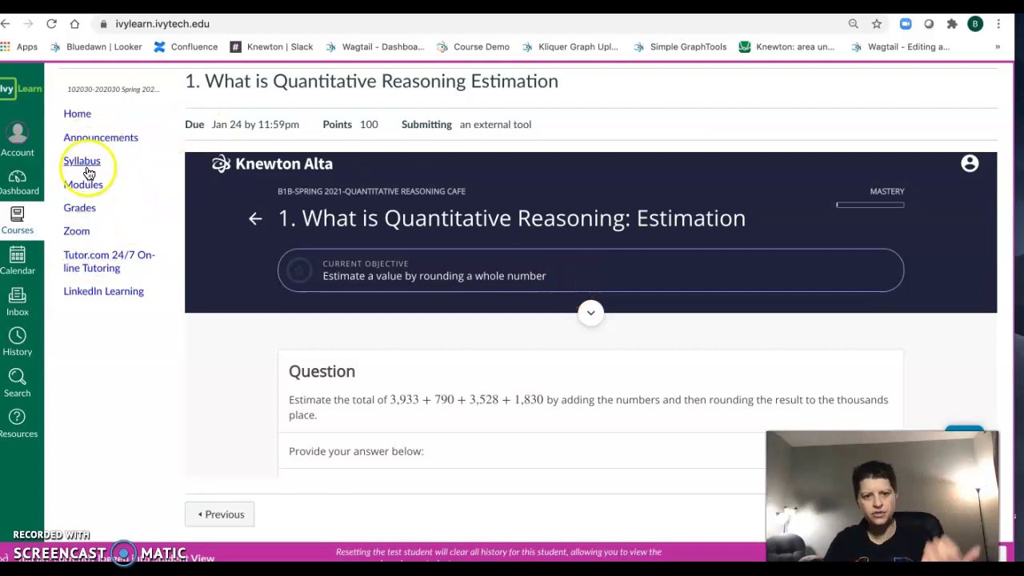
{"action": "scroll", "coordinate": [437, 456], "scroll_direction": "down", "scroll_amount": 2}
{"action": "left_click", "coordinate": [437, 456]}
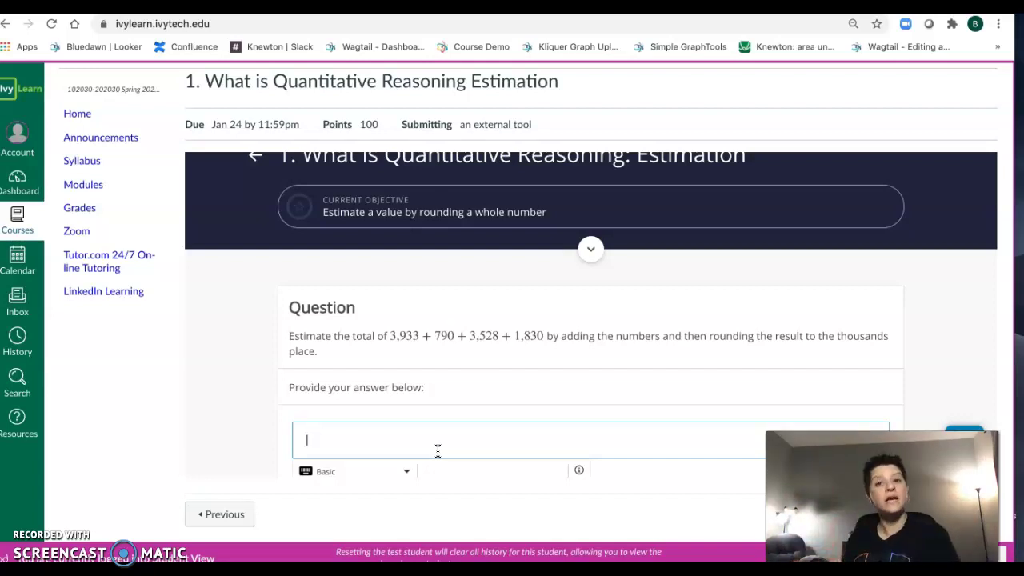
Leave the question and go back to the course Modules list.
{"action": "scroll", "coordinate": [488, 431], "scroll_direction": "up", "scroll_amount": 1}
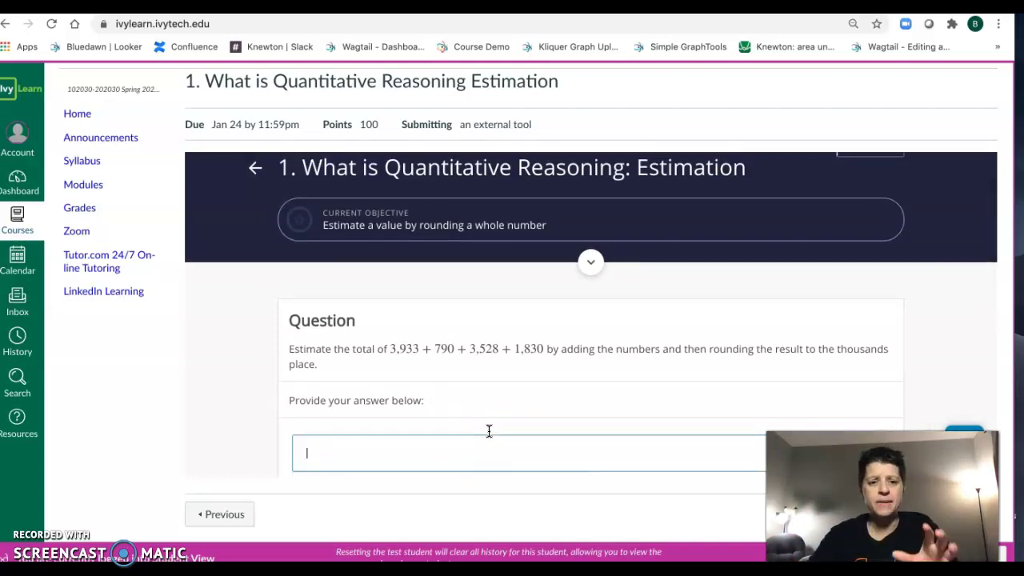
{"action": "scroll", "coordinate": [489, 430], "scroll_direction": "up", "scroll_amount": 3}
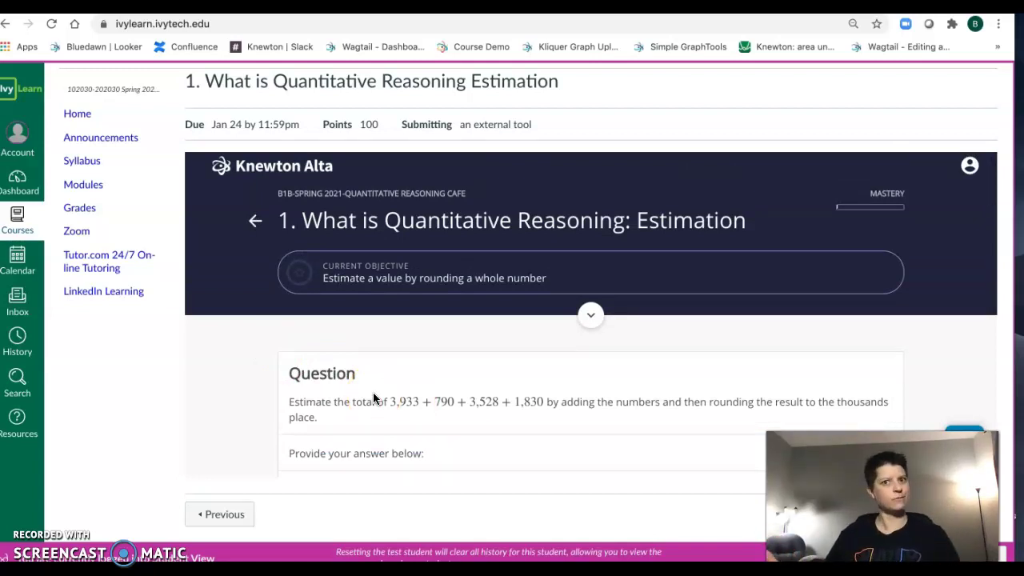
{"action": "left_click", "coordinate": [85, 185]}
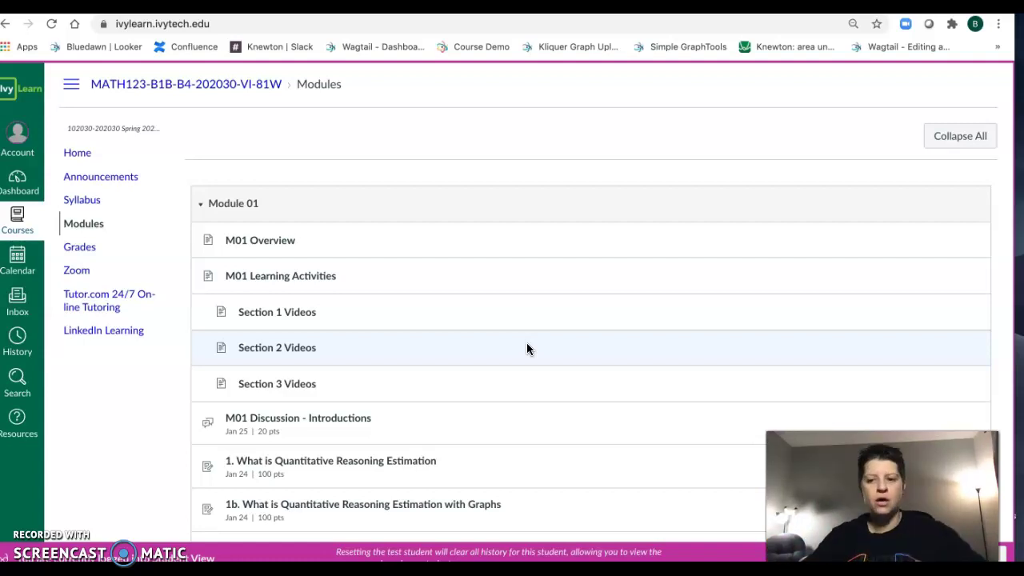
Scroll Module 01 down to 3d. Per Capita, Quiz 1 Sections 1 - 3 and M01 Next Steps.
{"action": "scroll", "coordinate": [377, 433], "scroll_direction": "down", "scroll_amount": 3}
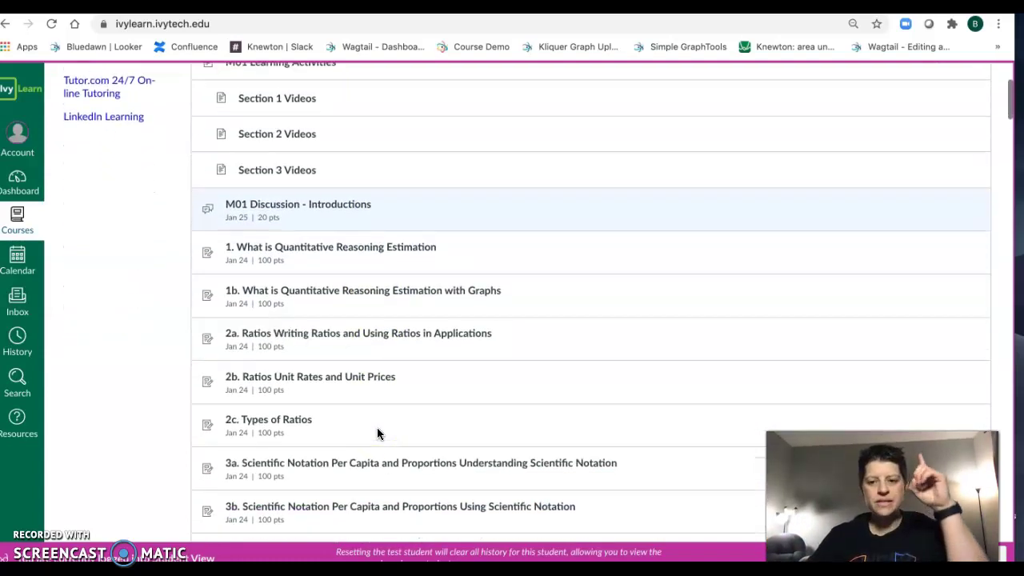
{"action": "scroll", "coordinate": [377, 435], "scroll_direction": "down", "scroll_amount": 1}
{"action": "scroll", "coordinate": [377, 429], "scroll_direction": "down", "scroll_amount": 1}
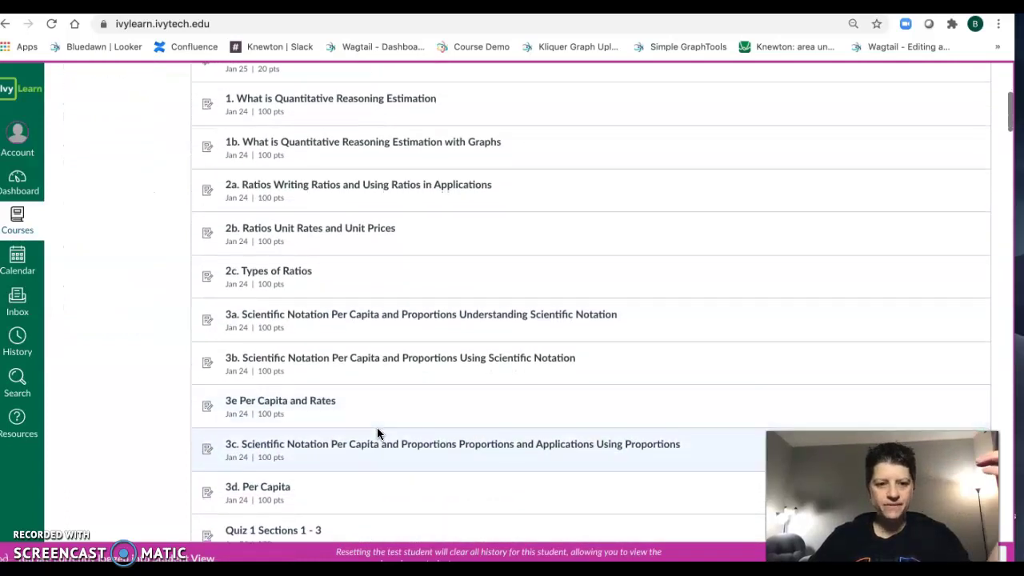
{"action": "scroll", "coordinate": [308, 415], "scroll_direction": "down", "scroll_amount": 2}
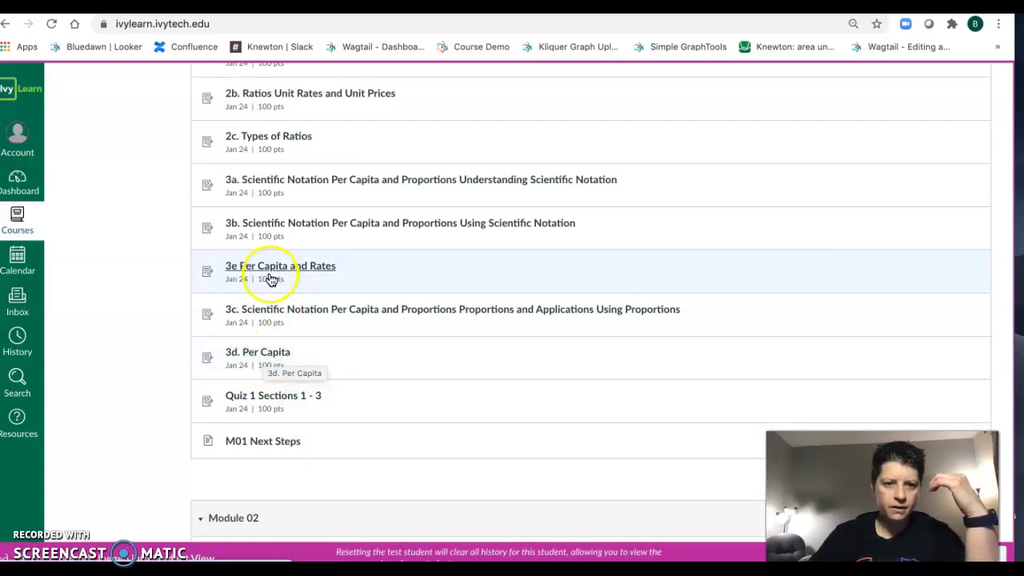
Open 3d. Per Capita, highlight its 0 of 4 attempts count, and review Results and About this assessment.
{"action": "left_click", "coordinate": [241, 355]}
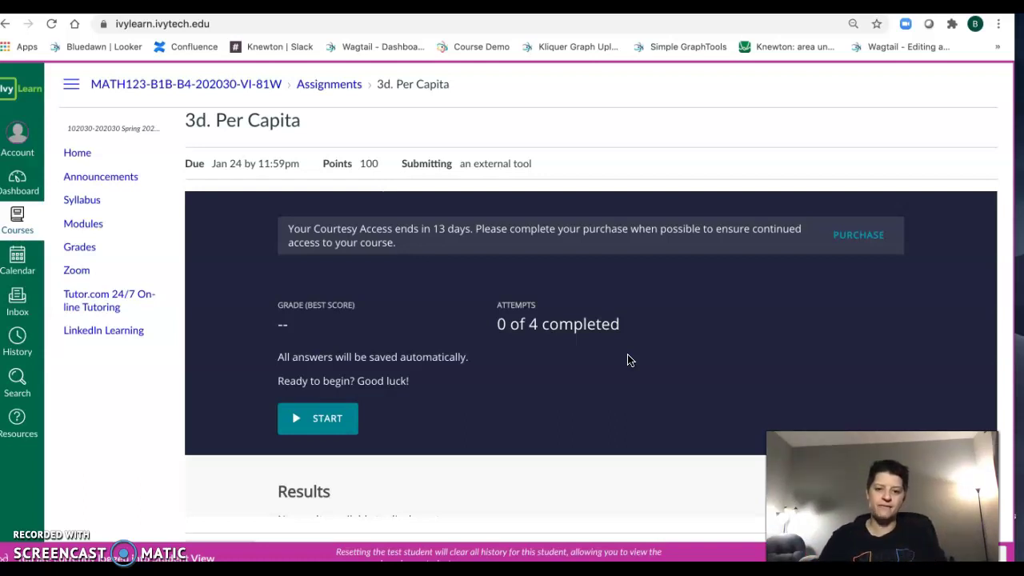
{"action": "left_click_drag", "start_coordinate": [499, 324], "coordinate": [632, 330]}
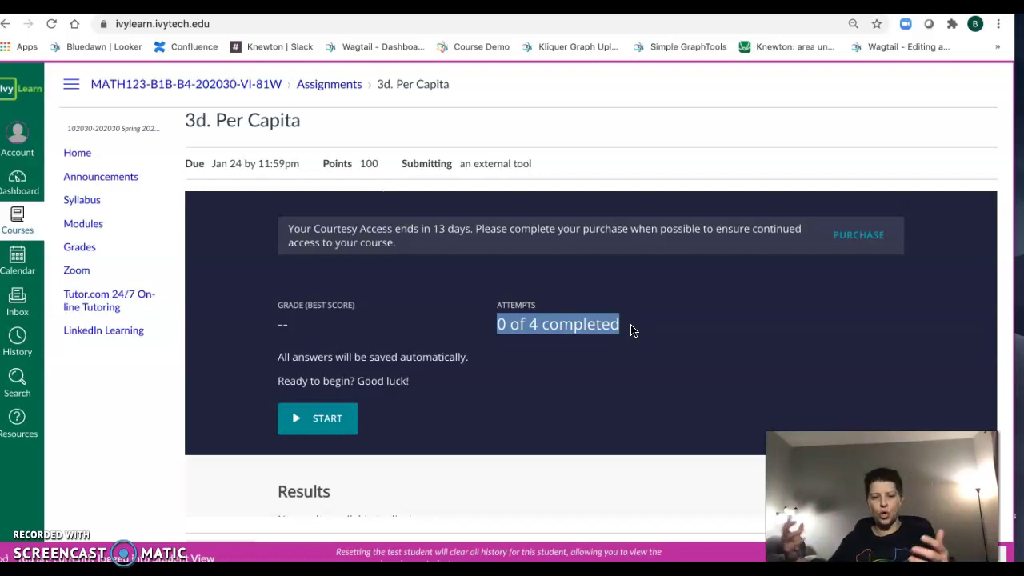
{"action": "scroll", "coordinate": [514, 462], "scroll_direction": "down", "scroll_amount": 5}
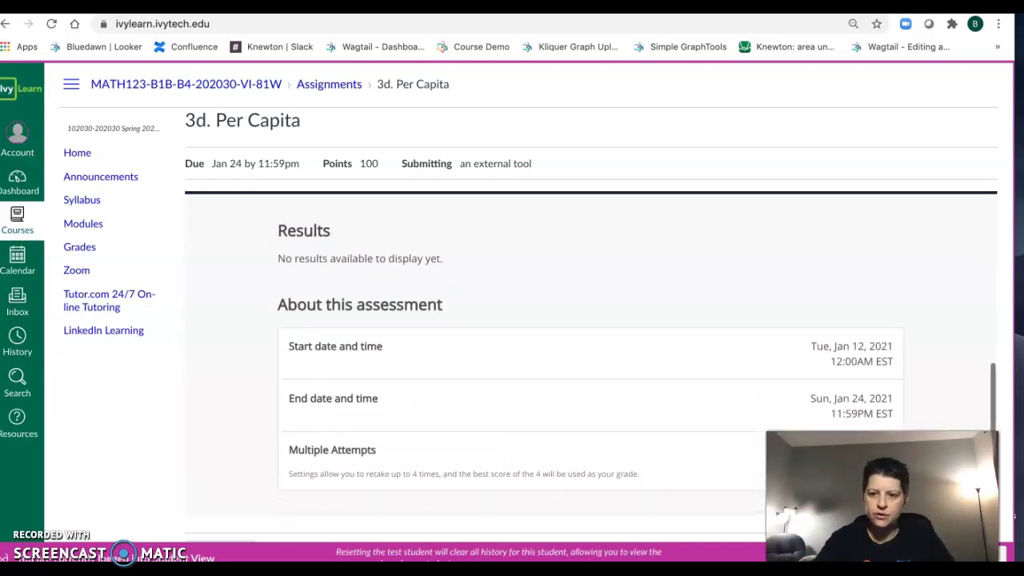
{"action": "left_click", "coordinate": [539, 445]}
{"action": "scroll", "coordinate": [430, 412], "scroll_direction": "up", "scroll_amount": 1}
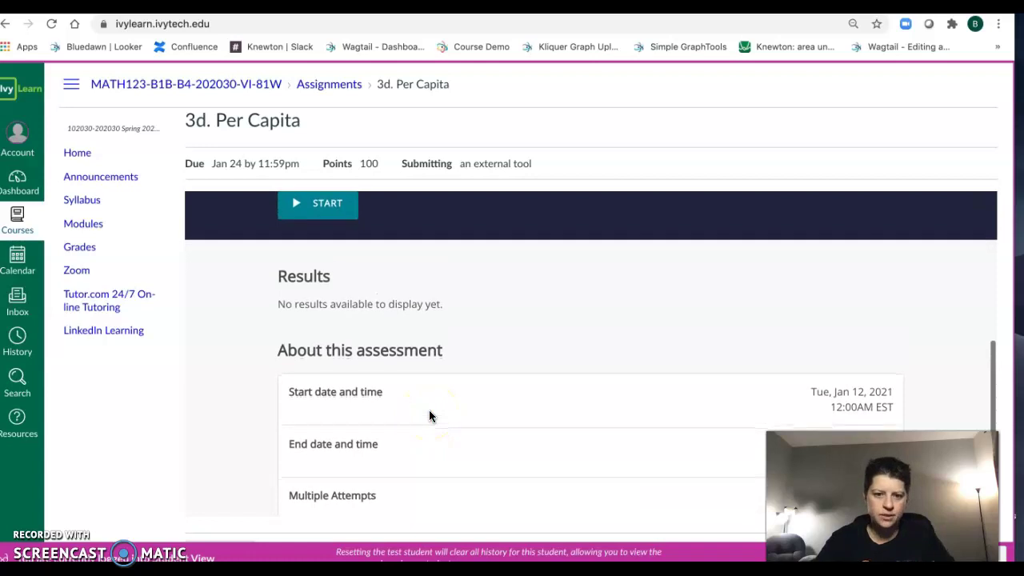
{"action": "scroll", "coordinate": [720, 448], "scroll_direction": "down", "scroll_amount": 1}
{"action": "scroll", "coordinate": [377, 359], "scroll_direction": "up", "scroll_amount": 3}
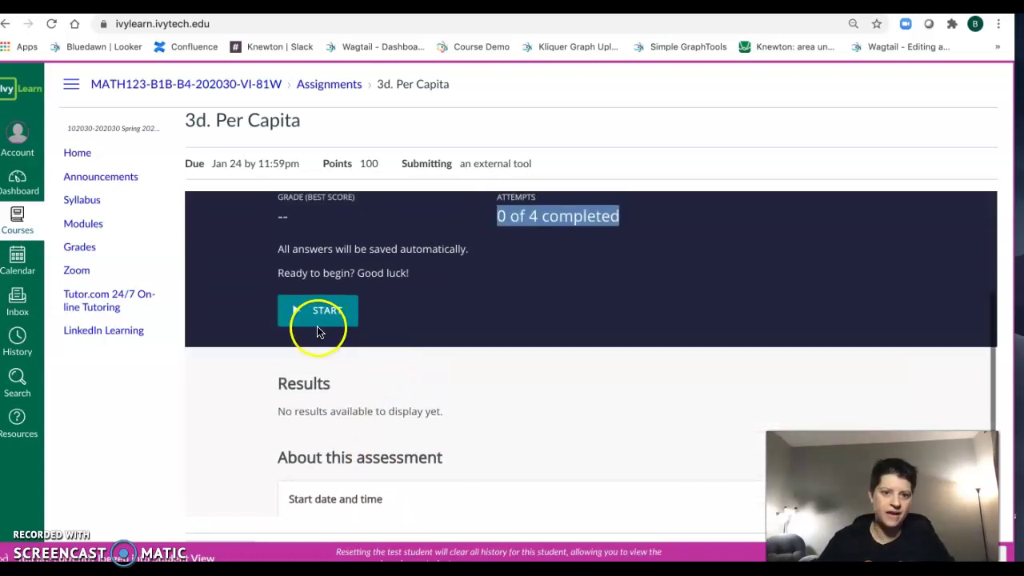
Start the Per Capita quiz and look over Questions 1–3 on dogs, skittles and goldfish, ending at Question 1.
{"action": "left_click", "coordinate": [319, 313]}
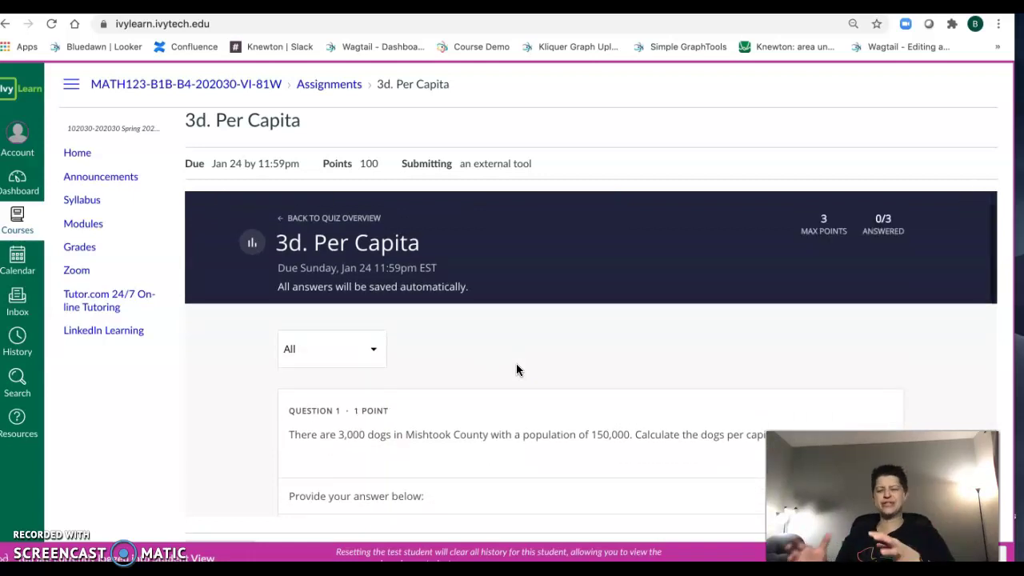
{"action": "left_click", "coordinate": [454, 323]}
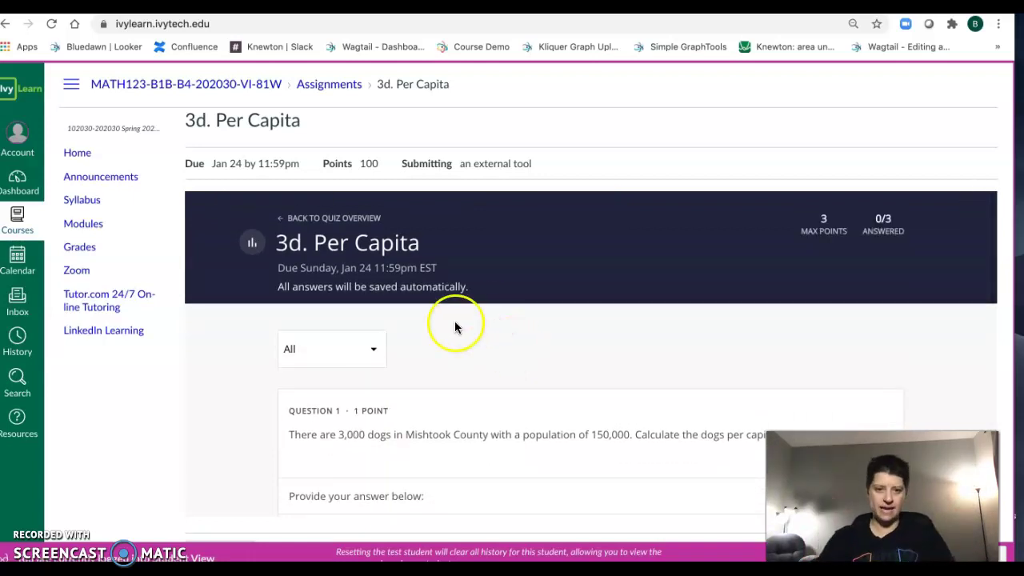
{"action": "scroll", "coordinate": [455, 322], "scroll_direction": "down", "scroll_amount": 2}
{"action": "scroll", "coordinate": [454, 321], "scroll_direction": "down", "scroll_amount": 2}
{"action": "scroll", "coordinate": [455, 321], "scroll_direction": "up", "scroll_amount": 3}
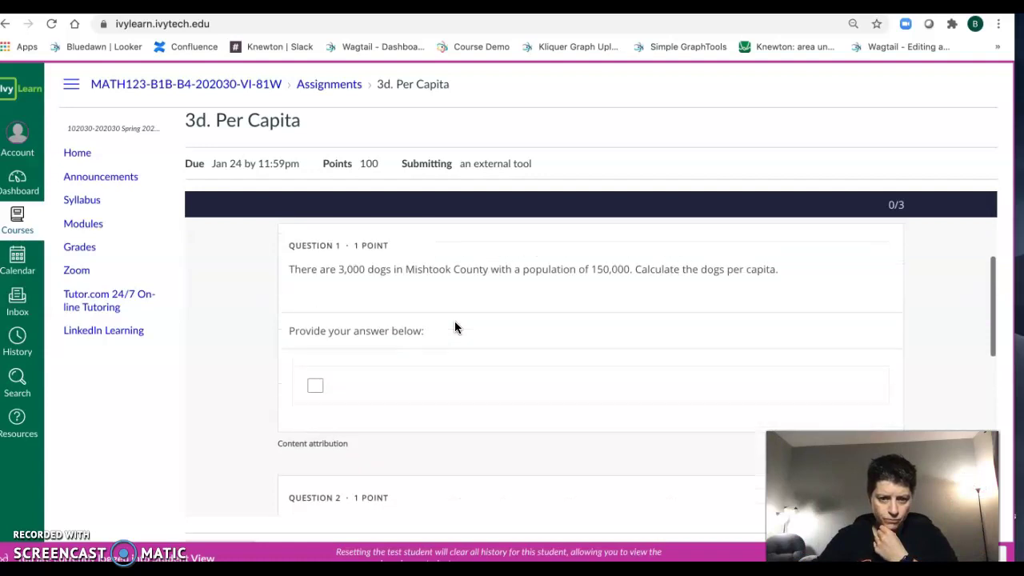
{"action": "left_click", "coordinate": [357, 352]}
{"action": "scroll", "coordinate": [358, 352], "scroll_direction": "down", "scroll_amount": 5}
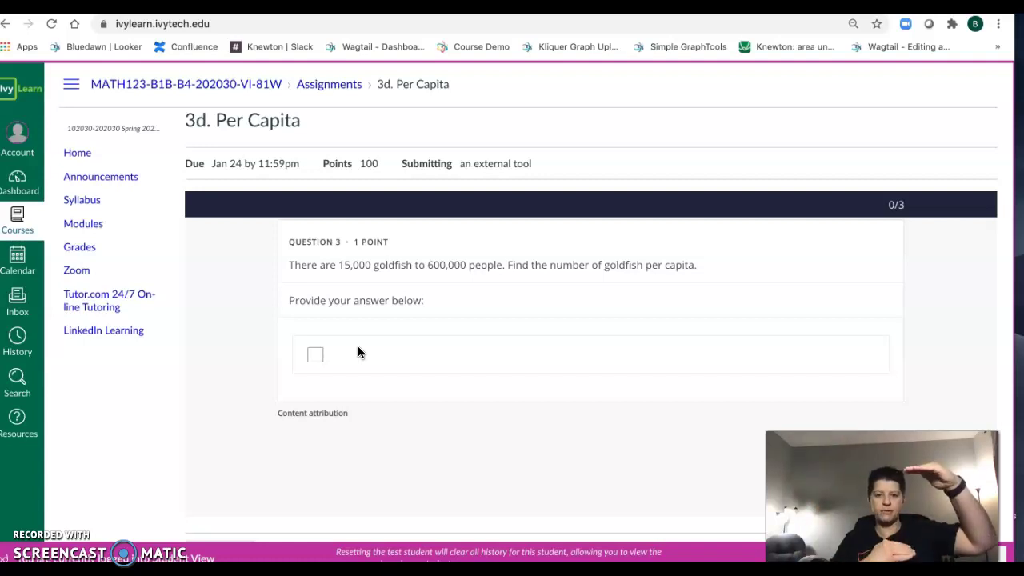
{"action": "scroll", "coordinate": [358, 352], "scroll_direction": "up", "scroll_amount": 3}
{"action": "scroll", "coordinate": [358, 348], "scroll_direction": "up", "scroll_amount": 2}
{"action": "scroll", "coordinate": [358, 347], "scroll_direction": "down", "scroll_amount": 5}
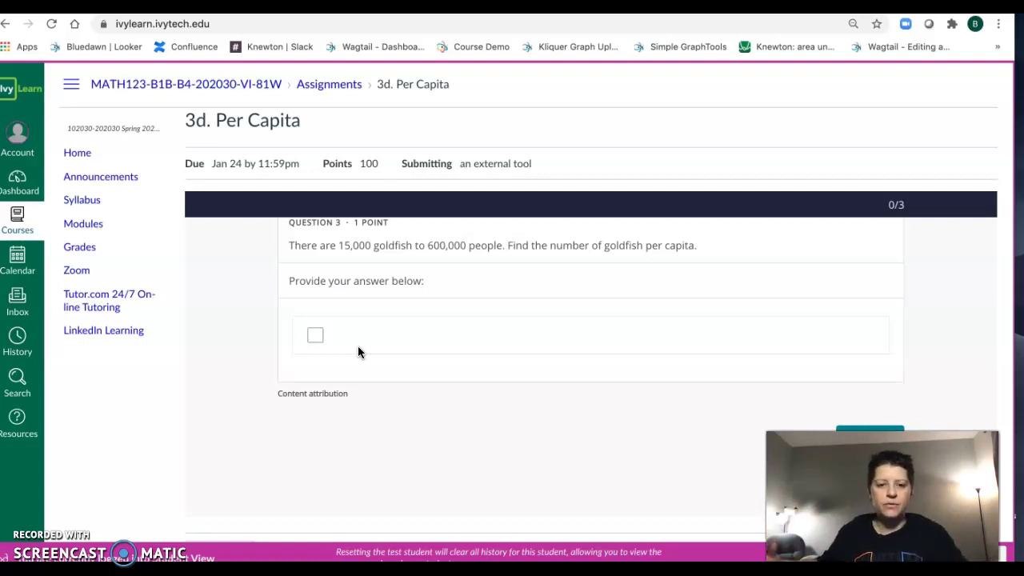
{"action": "scroll", "coordinate": [359, 351], "scroll_direction": "up", "scroll_amount": 10}
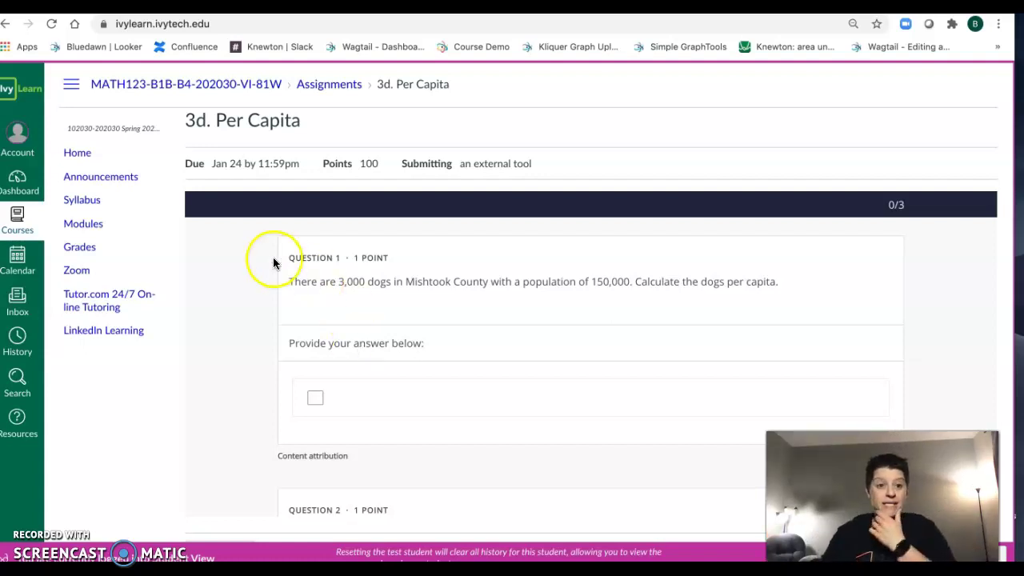
Return to the Modules list and scroll Module 01 through the 3b Scientific Notation assignments.
{"action": "left_click", "coordinate": [83, 224]}
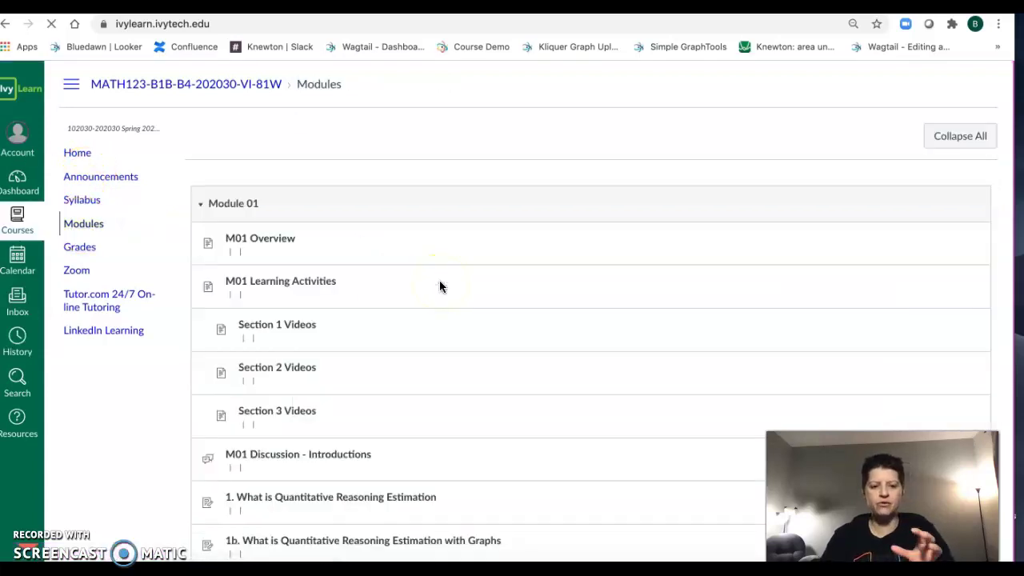
{"action": "scroll", "coordinate": [440, 287], "scroll_direction": "down", "scroll_amount": 3}
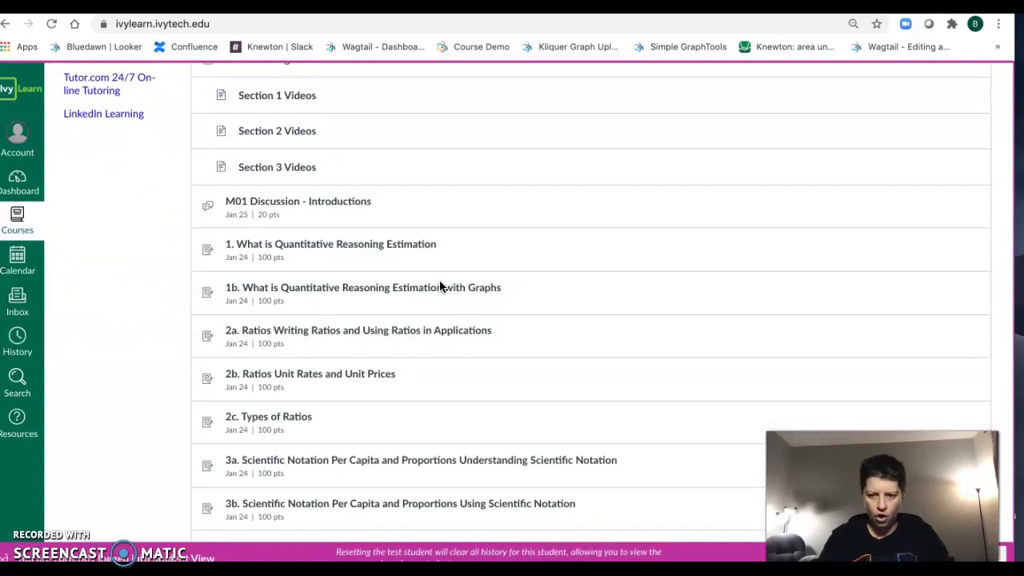